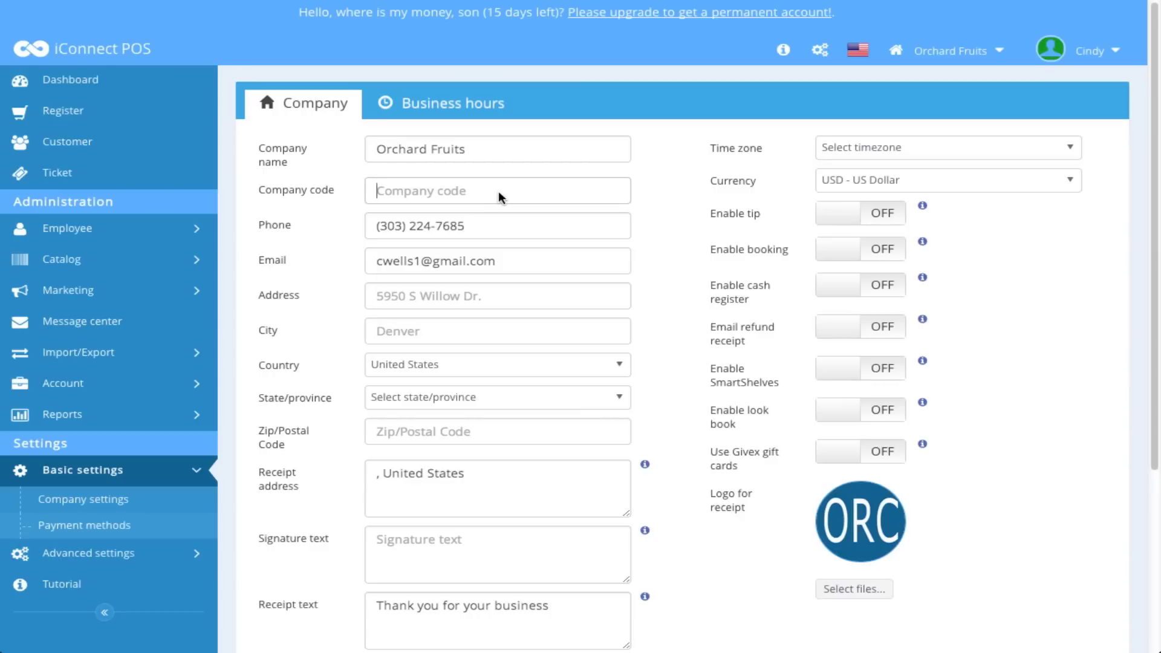
- Type OF-1 into the Company code field
text(OF-)
text(1)
click(402, 300)
text(30 )
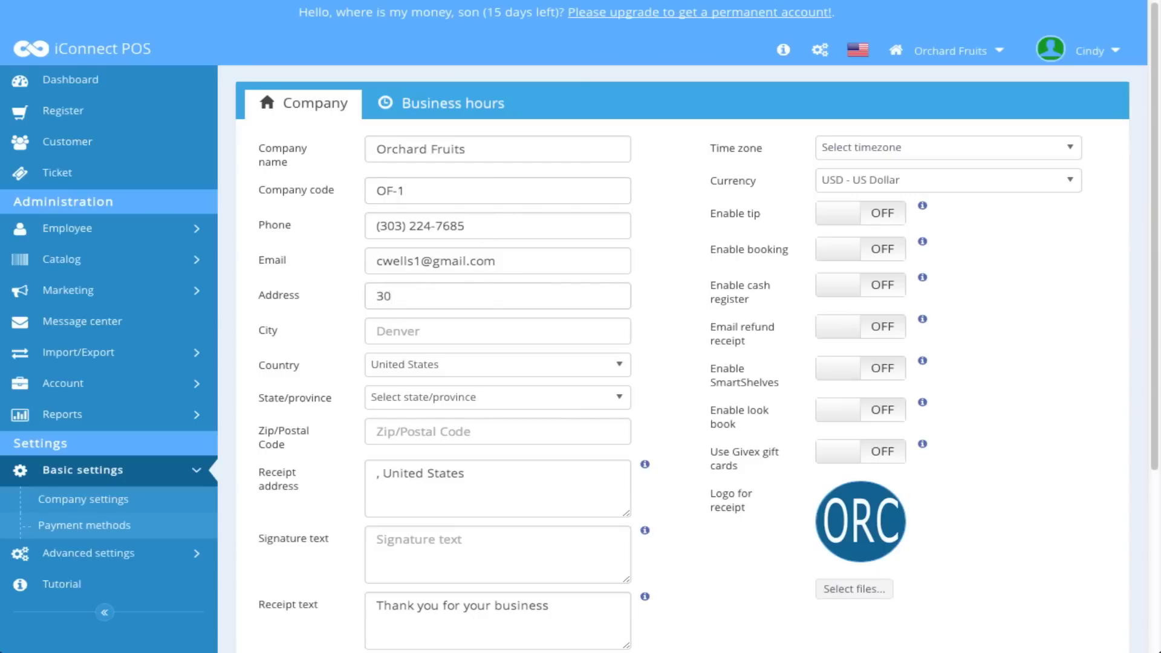
text(Orchard Way)
click(427, 335)
text(Denver)
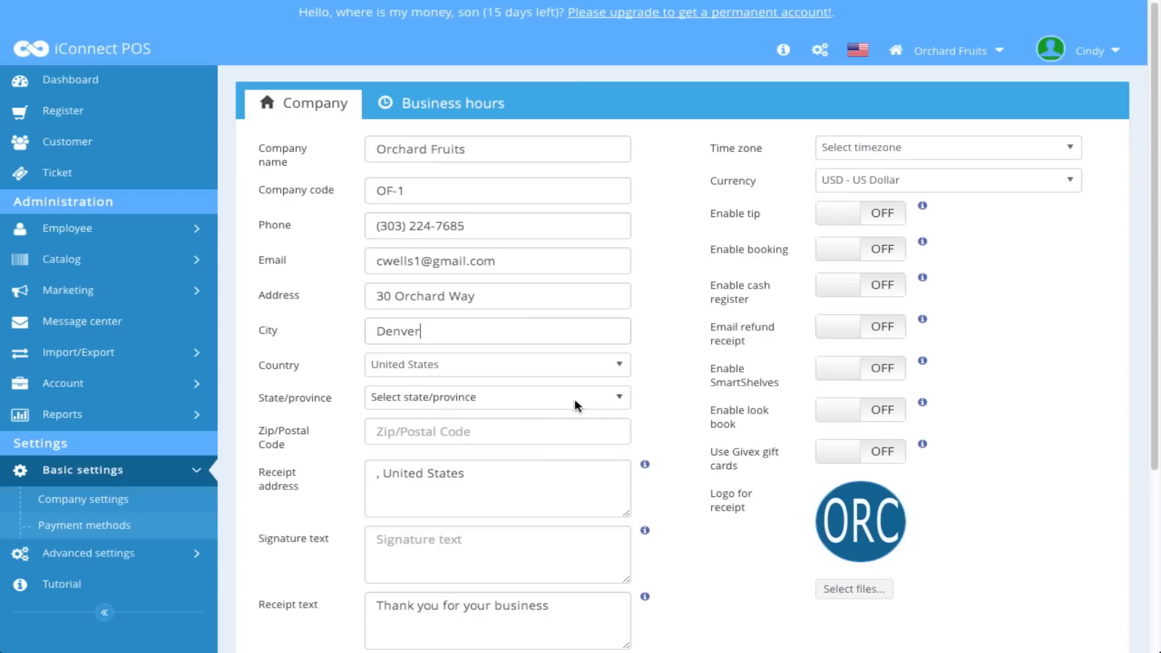
click(615, 396)
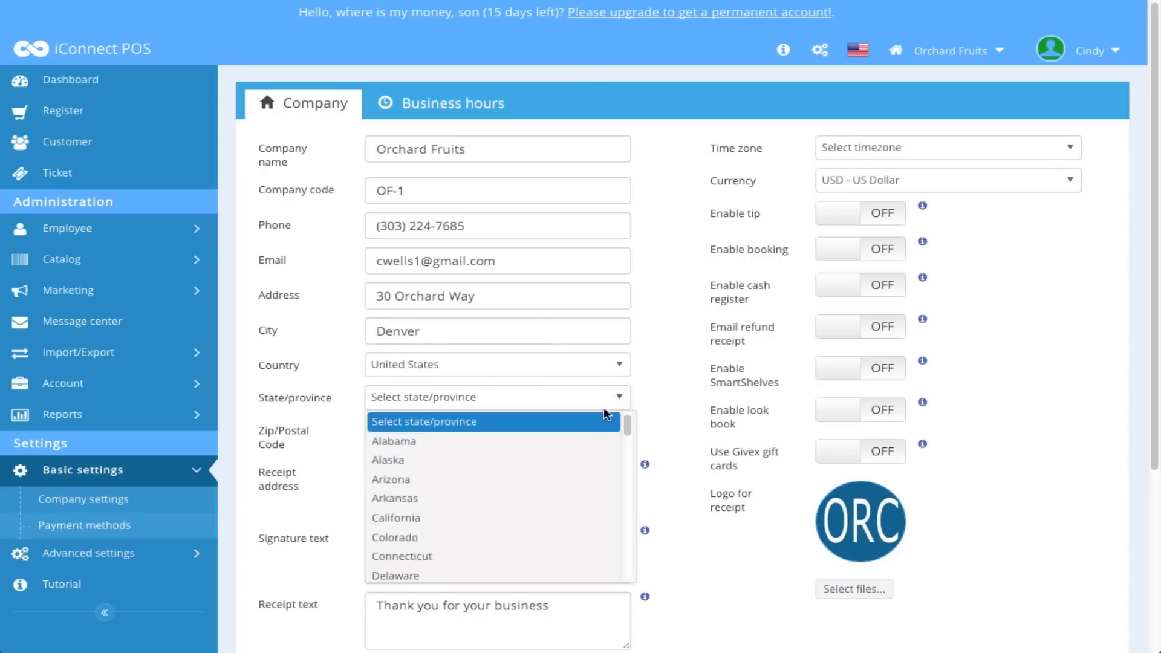
click(452, 537)
click(429, 432)
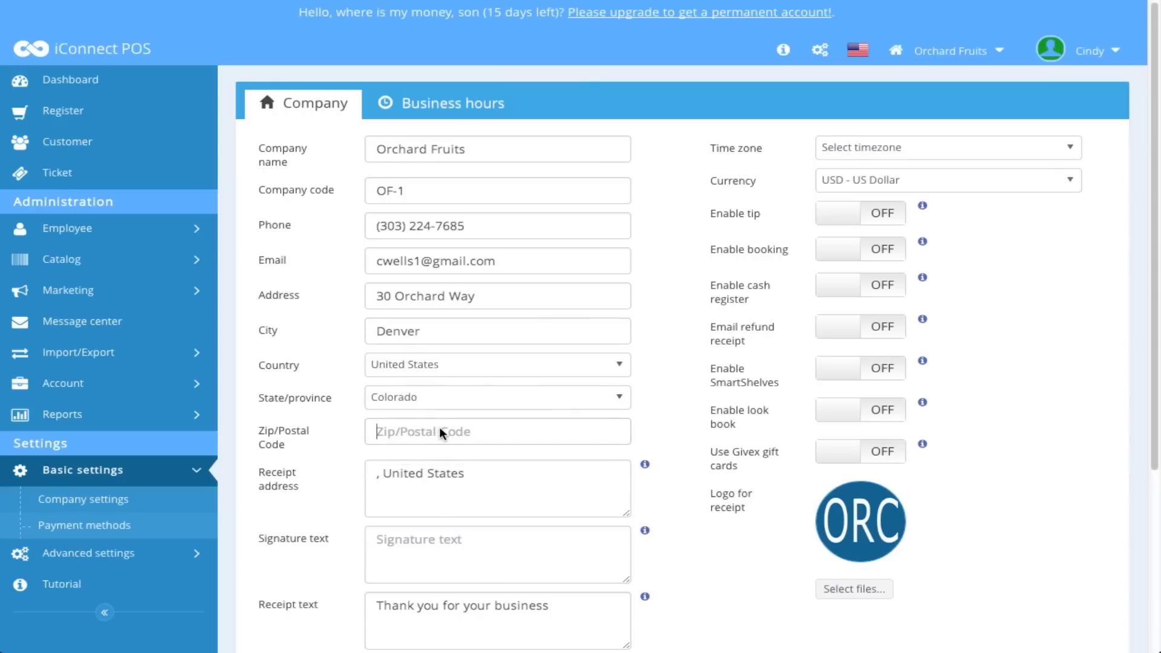
text(80111)
drag(465, 474, 360, 455)
key(BackSpace)
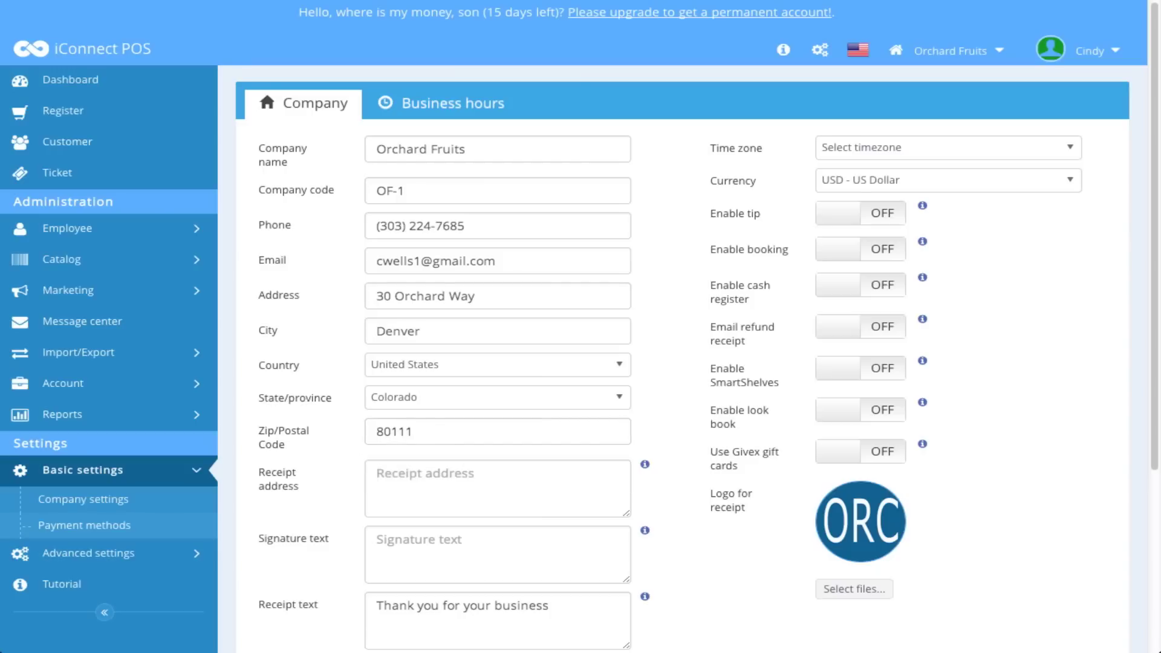
drag(490, 298, 370, 298)
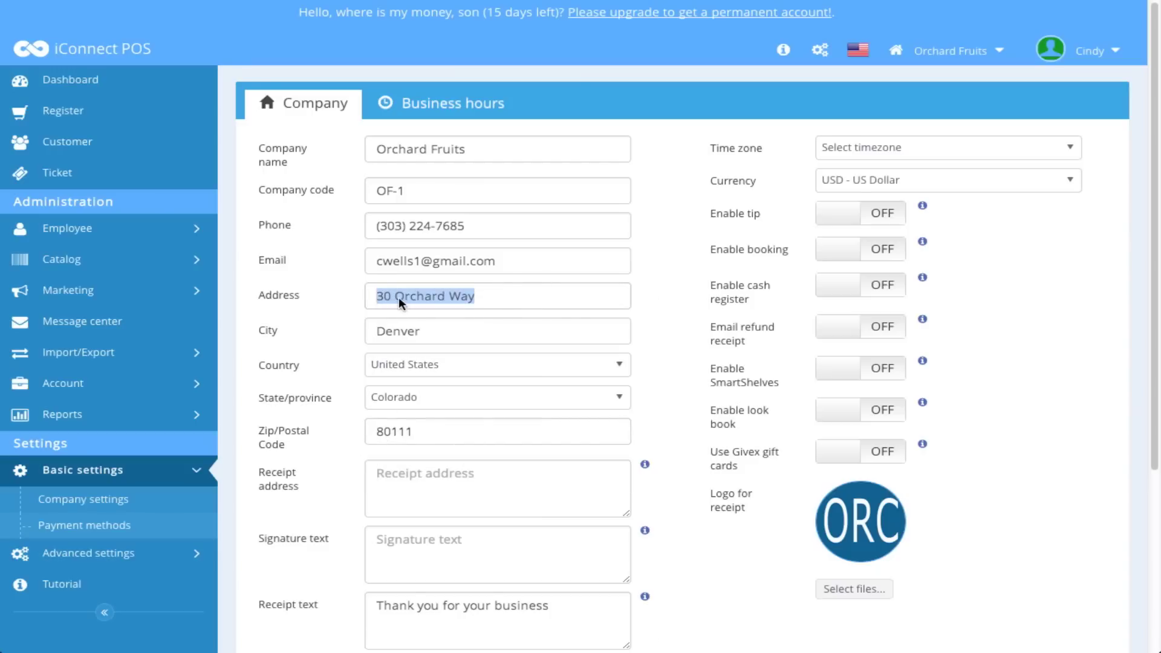
right_click(401, 297)
click(426, 363)
click(385, 483)
right_click(390, 490)
click(411, 513)
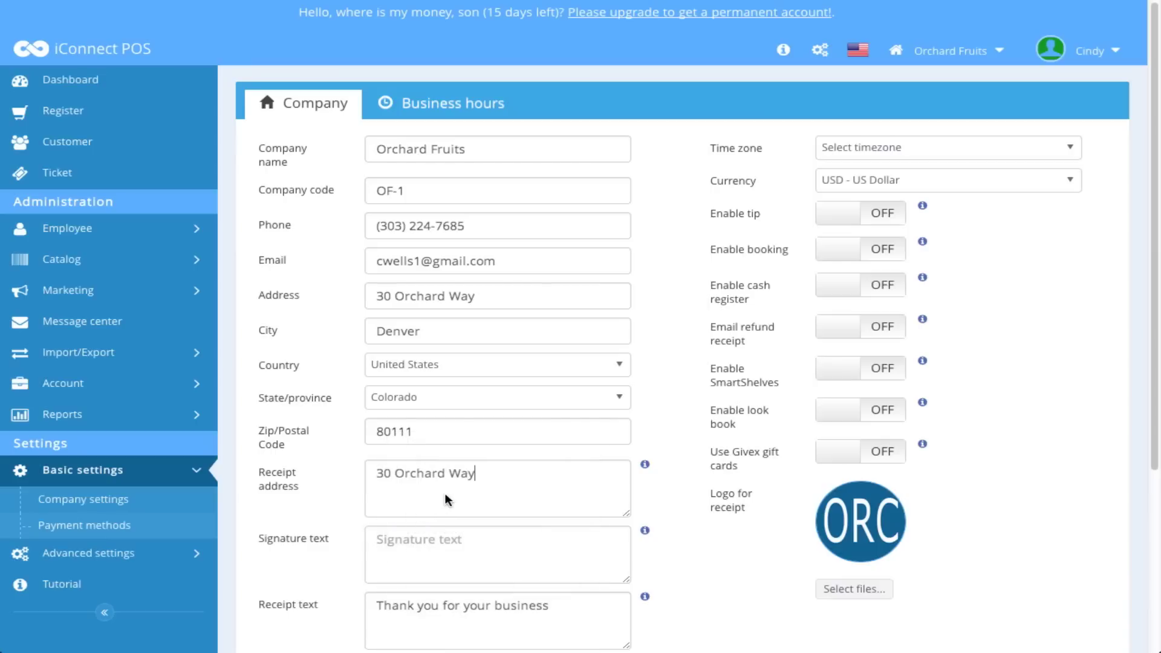
- Add 'Denver, 80111' to the receipt address and end the receipt text with '!'
text(Denver, )
text(8011)
text(1)
text(!)
drag(1152, 468, 1151, 564)
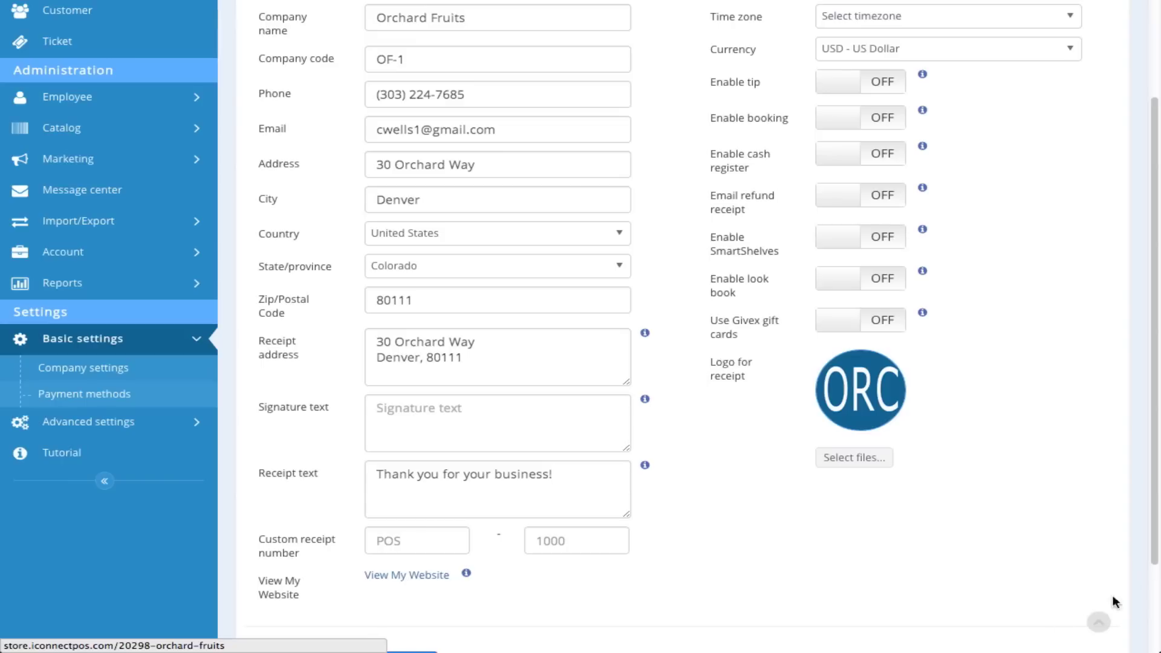
- Expand Marketing in the sidebar to reveal Discount, Loyalty program, My website and Text message
scroll(1157, 535, up, 1)
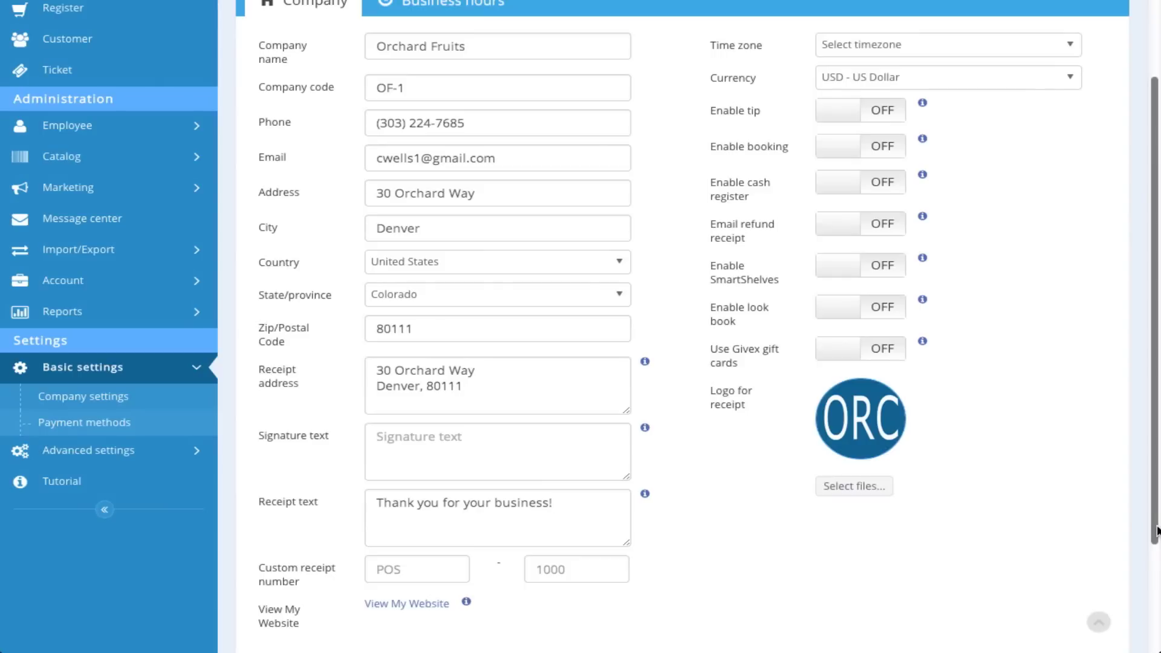
click(77, 187)
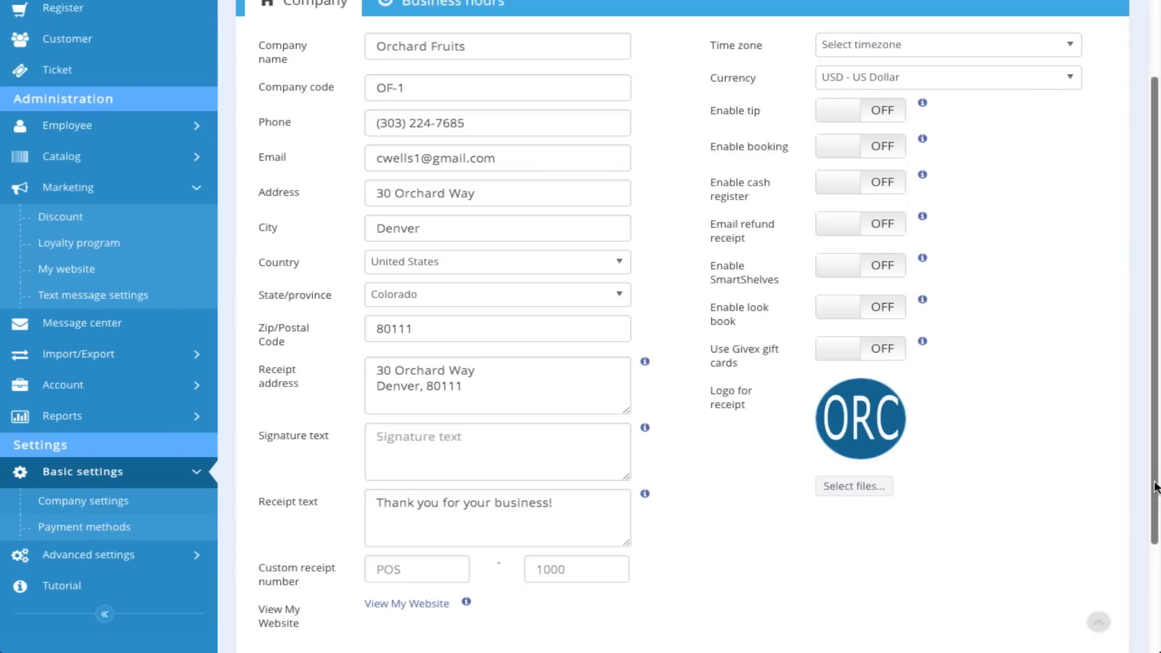
scroll(1158, 462, up, 1)
scroll(1159, 463, up, 3)
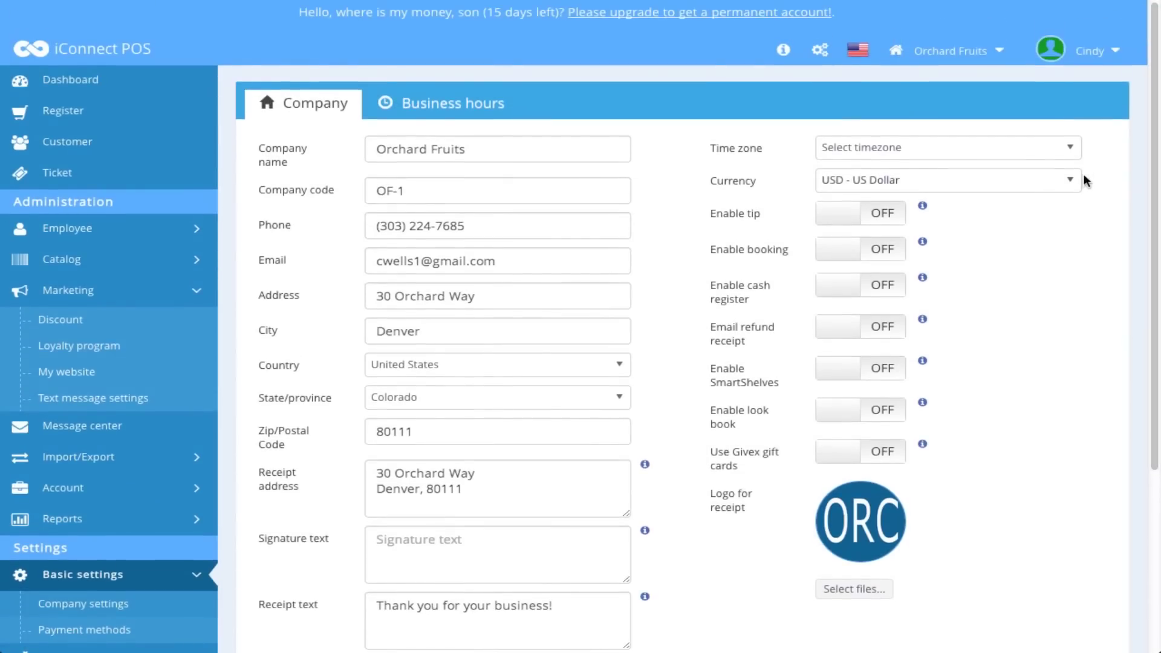
- Choose (UTC-07:00) Mountain Time (US & Canada) from the Time zone list
click(1071, 148)
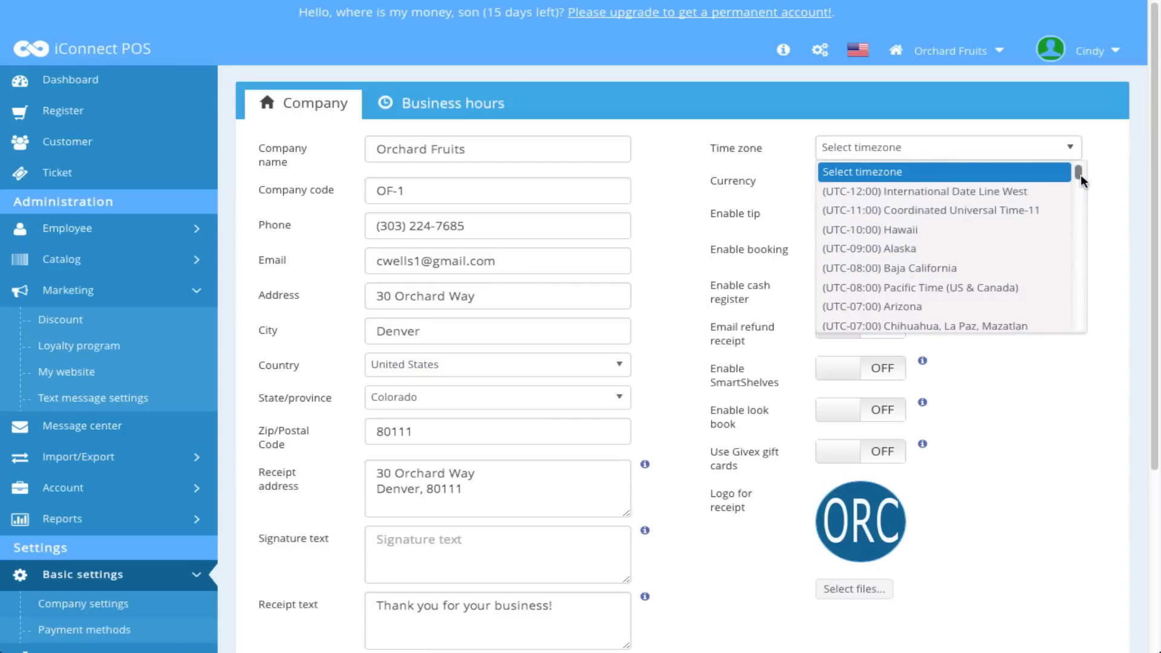
drag(1080, 174, 1081, 179)
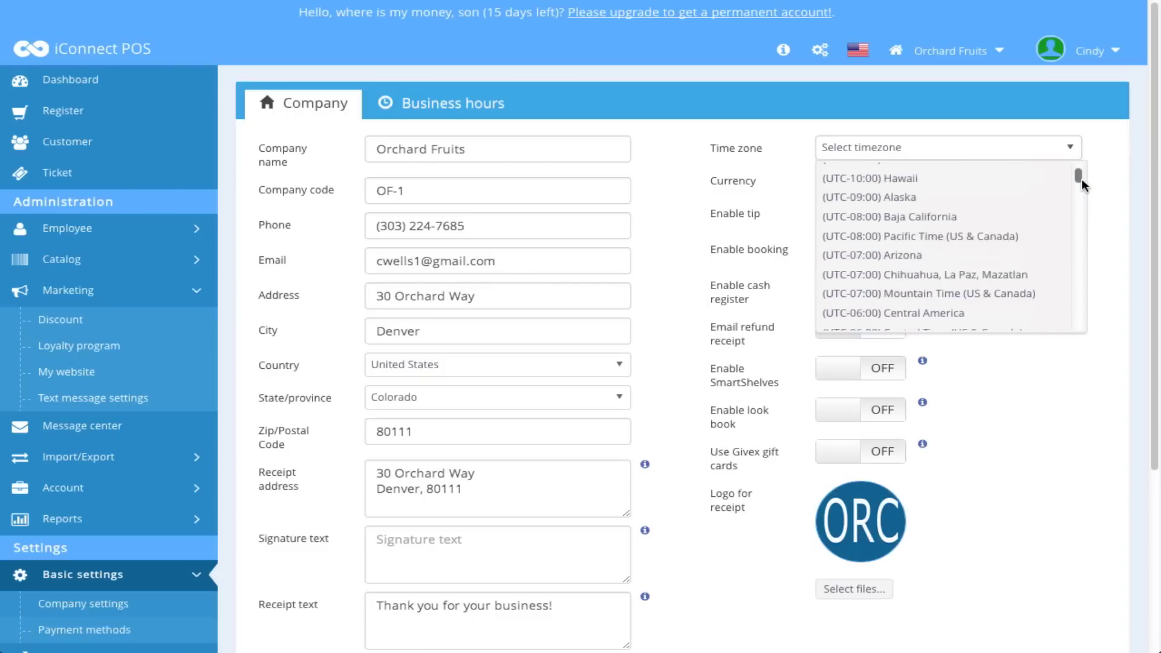
click(988, 288)
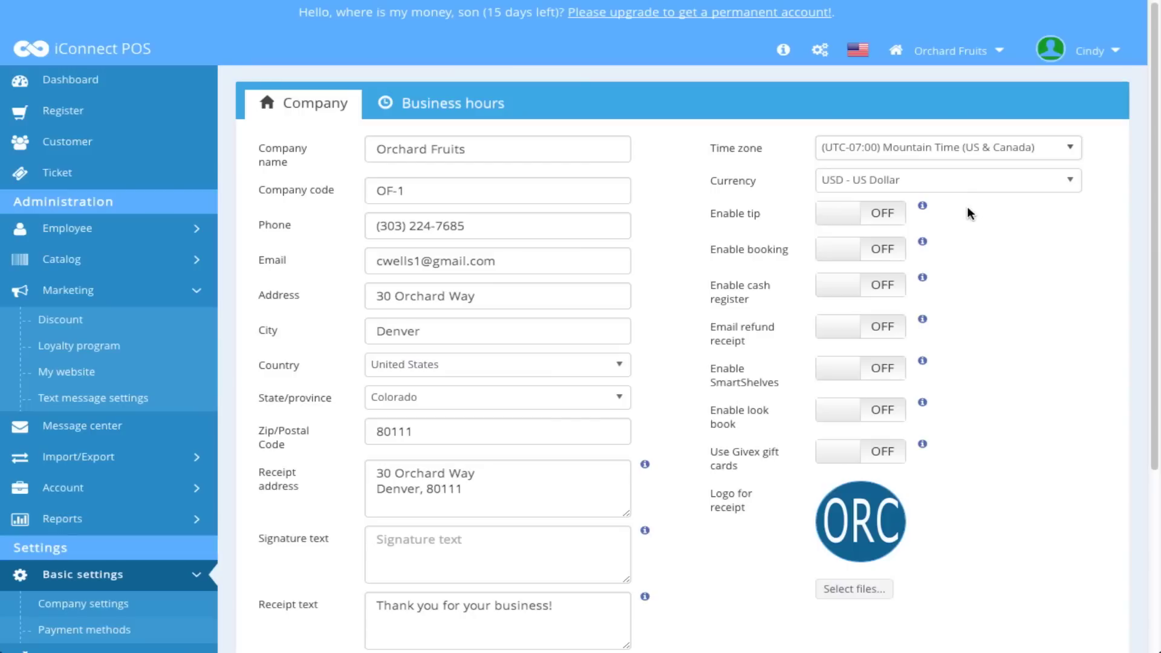
- Switch on tipping, booking, appointment reminders, cash register, emailed refund receipts and SmartShelves
click(839, 224)
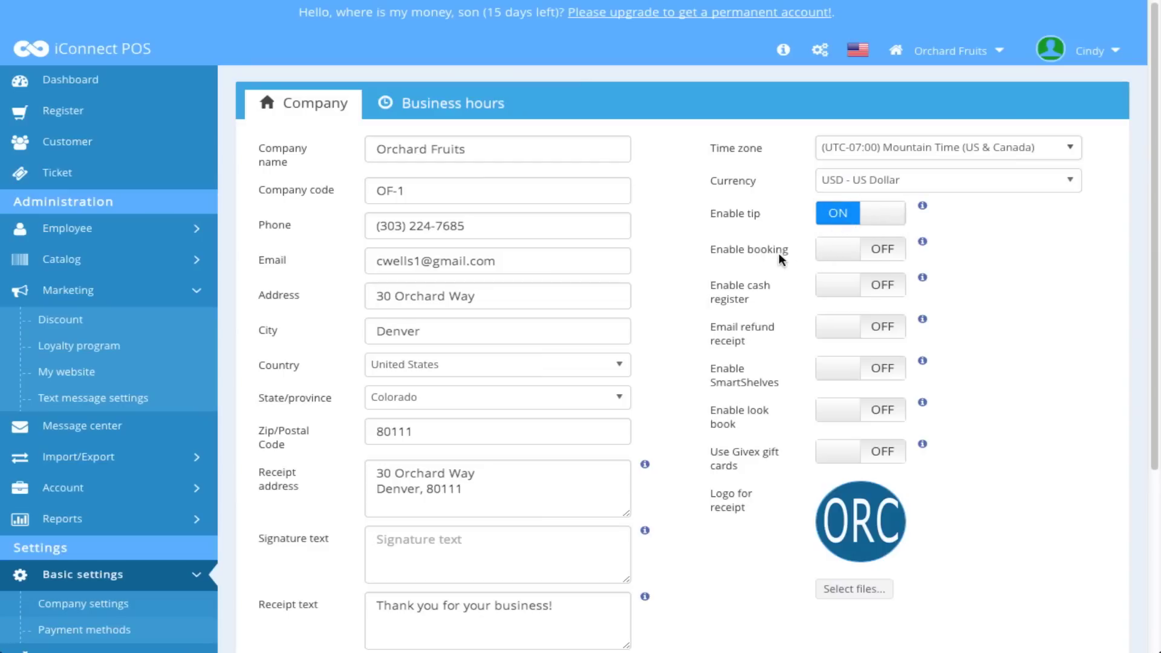
click(842, 251)
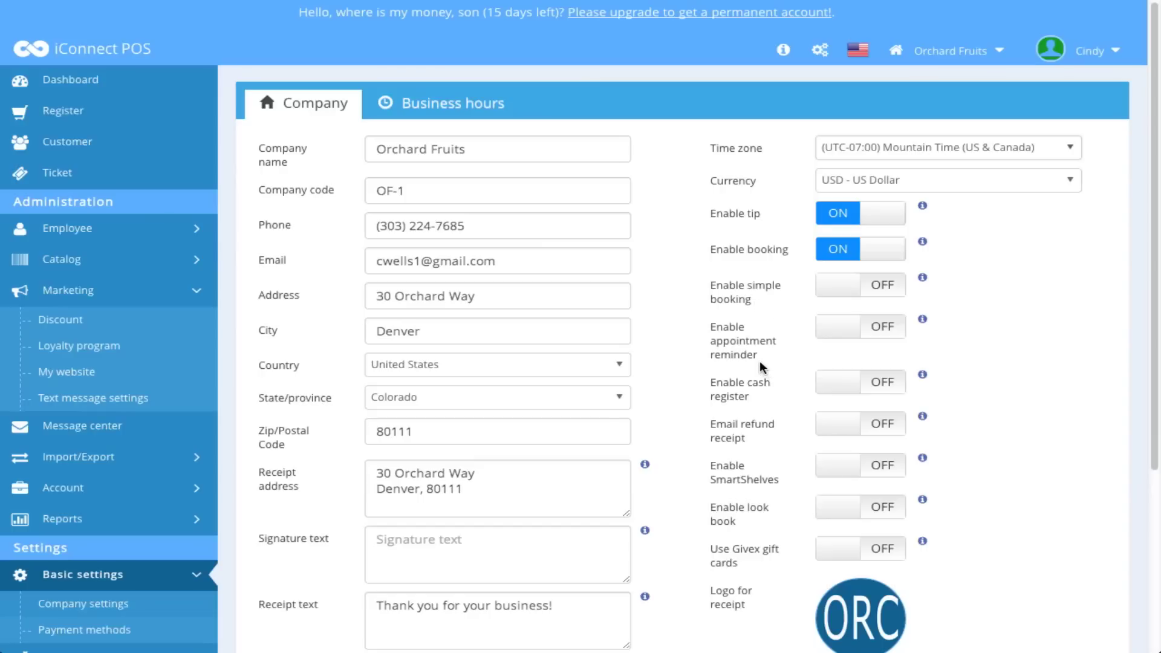
click(822, 333)
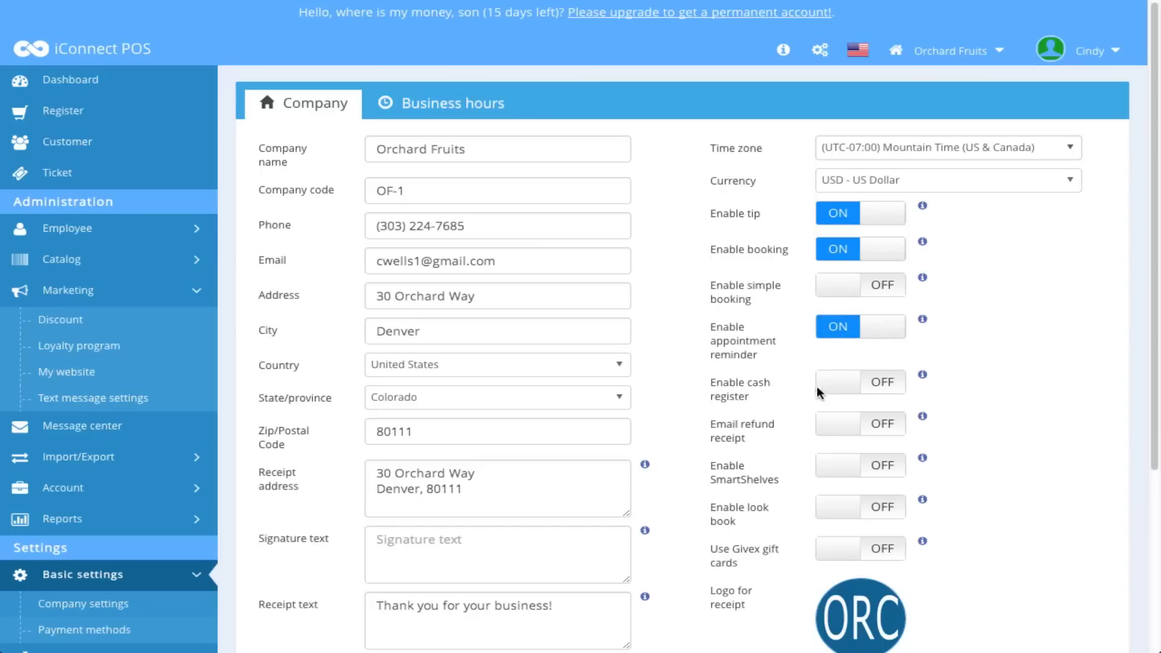
click(836, 386)
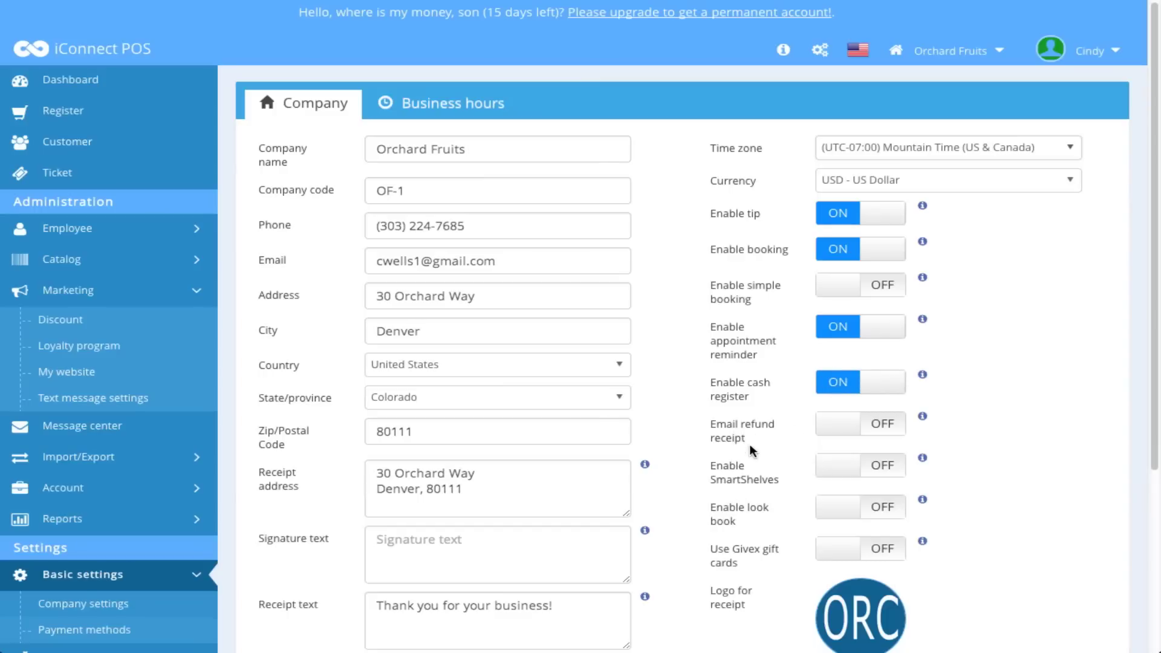
click(822, 427)
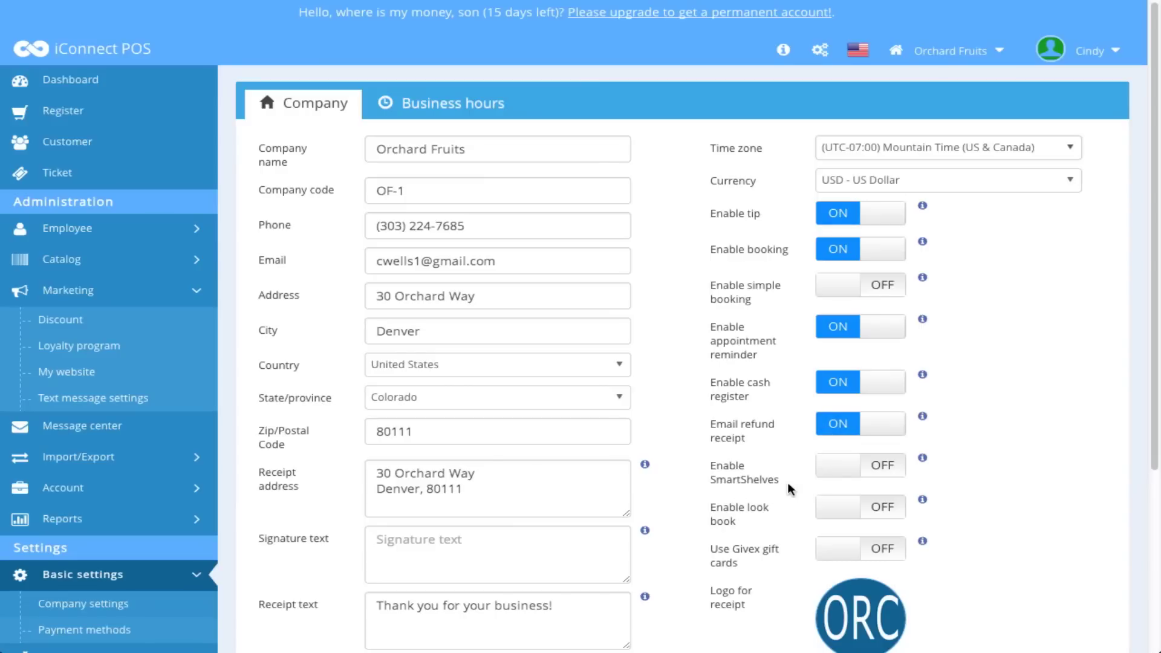
click(841, 471)
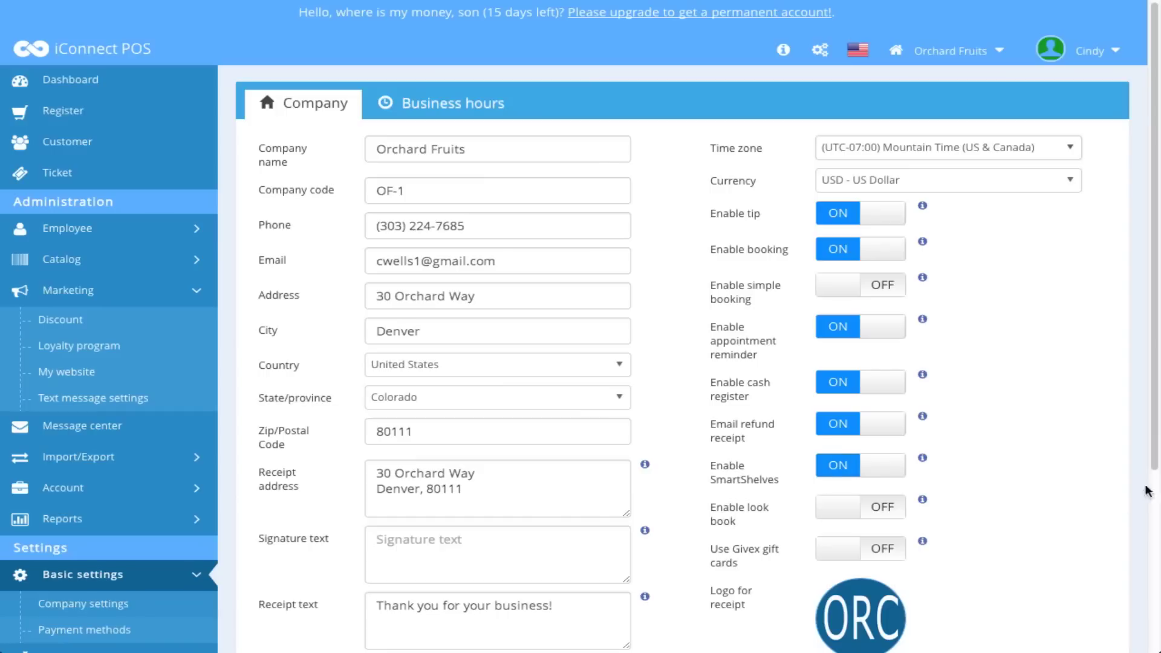
scroll(1157, 547, down, 2)
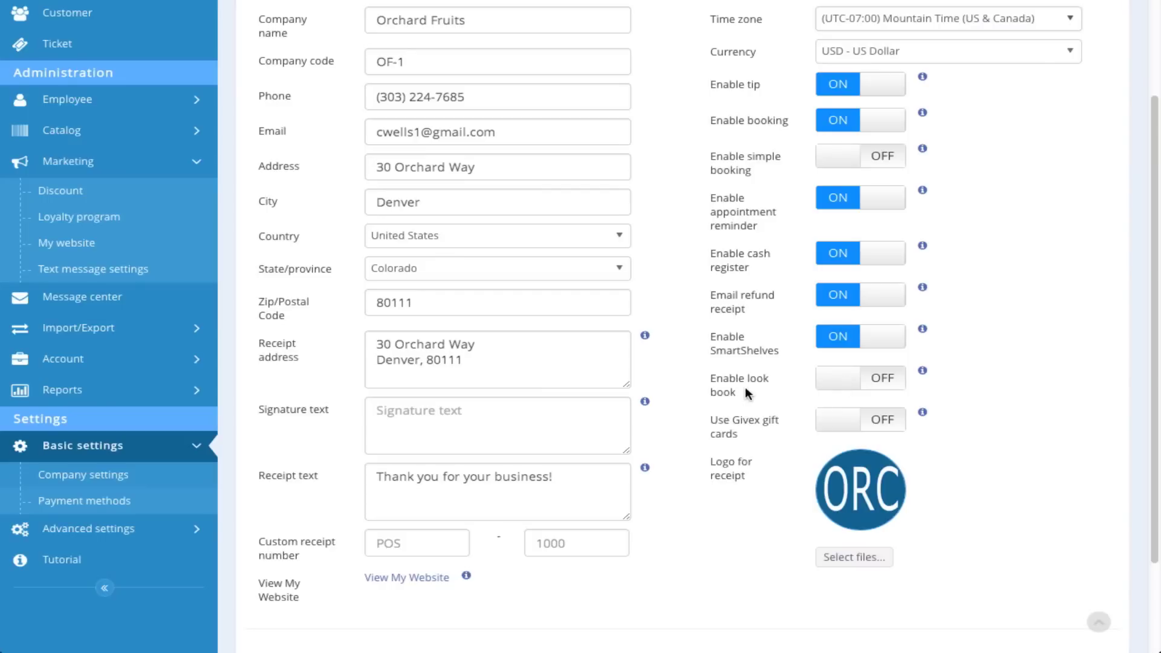
- Switch the Enable look book toggle to ON
click(827, 380)
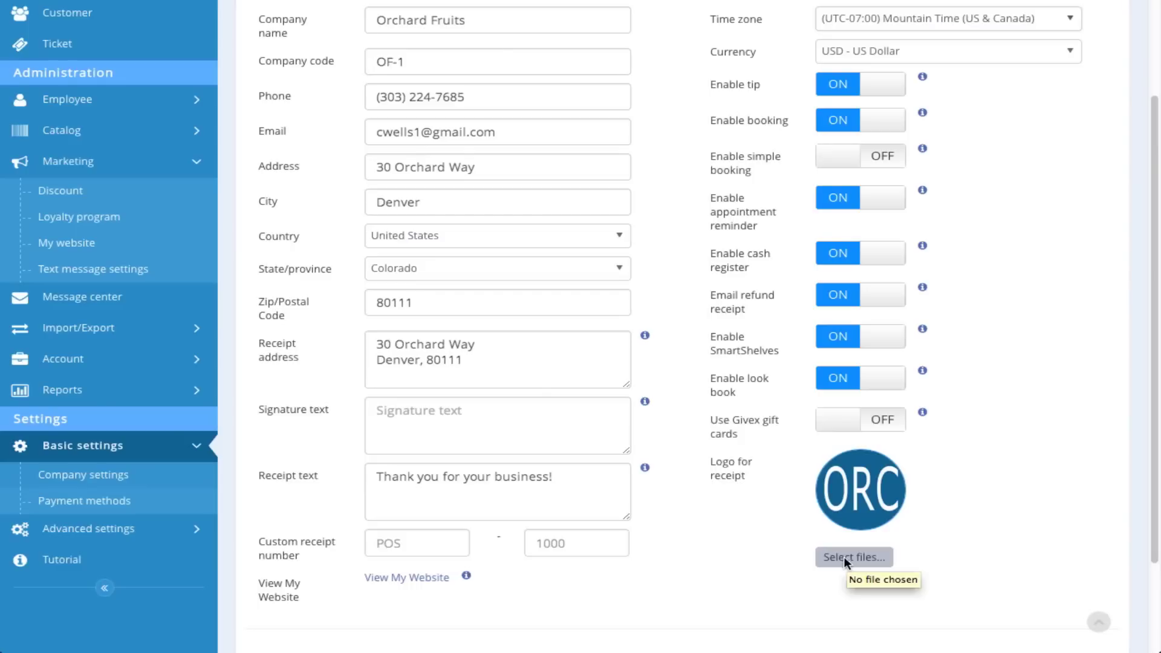
- Upload orchard.jpeg from the Desktop as the new receipt logo
click(844, 556)
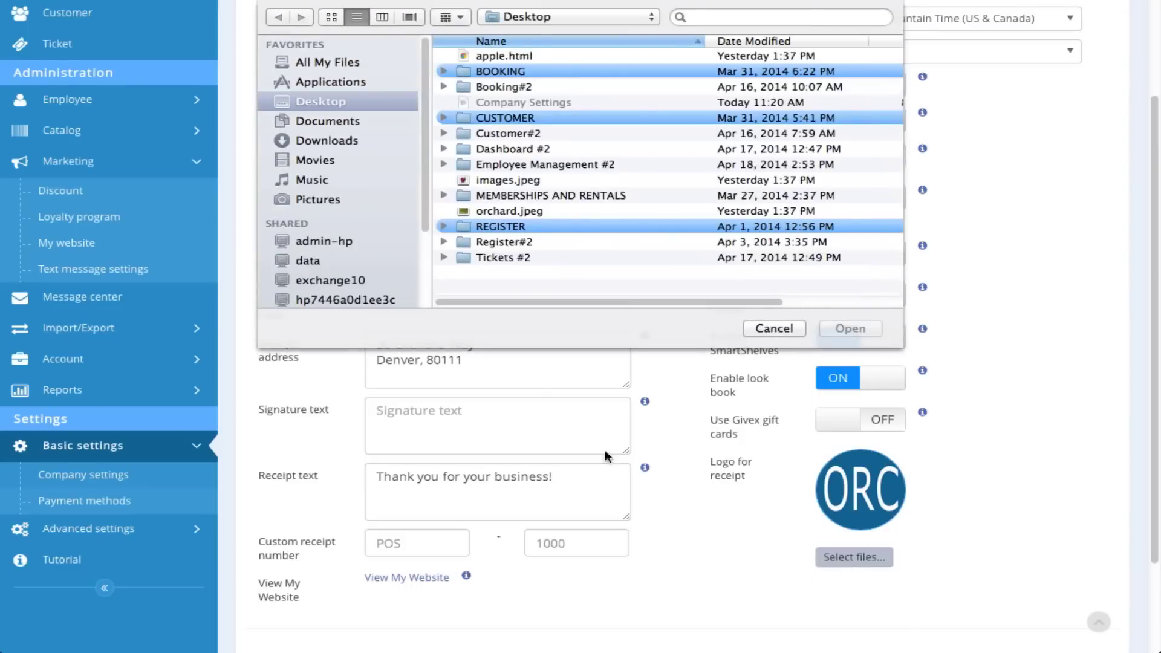
click(535, 211)
click(838, 327)
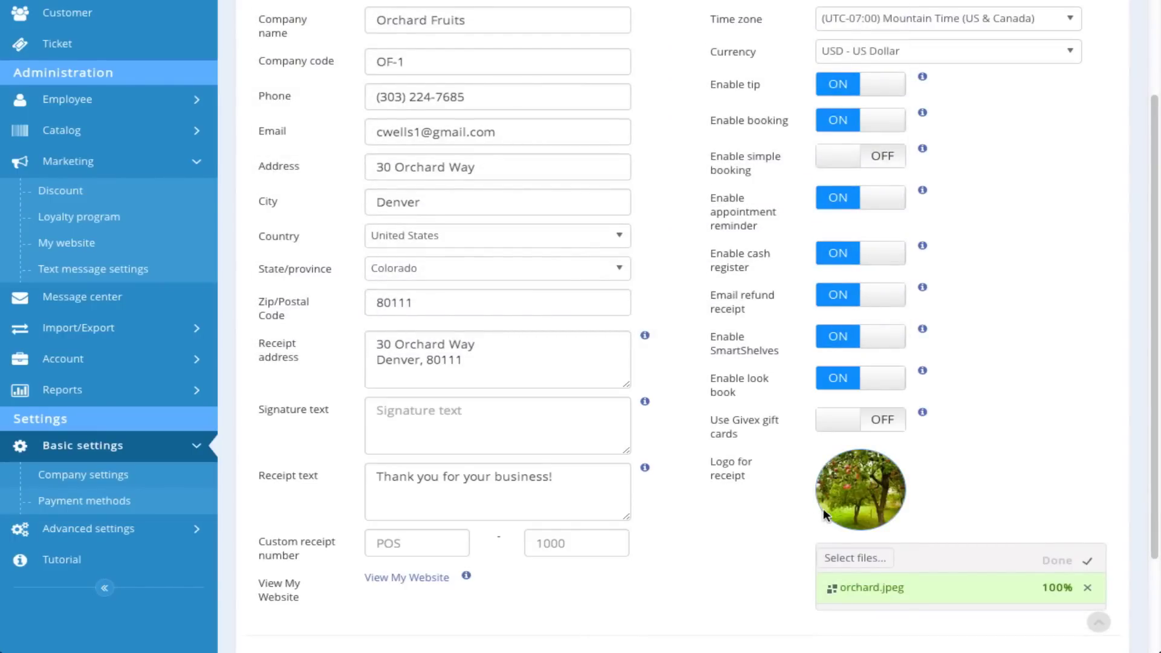
scroll(1151, 595, down, 3)
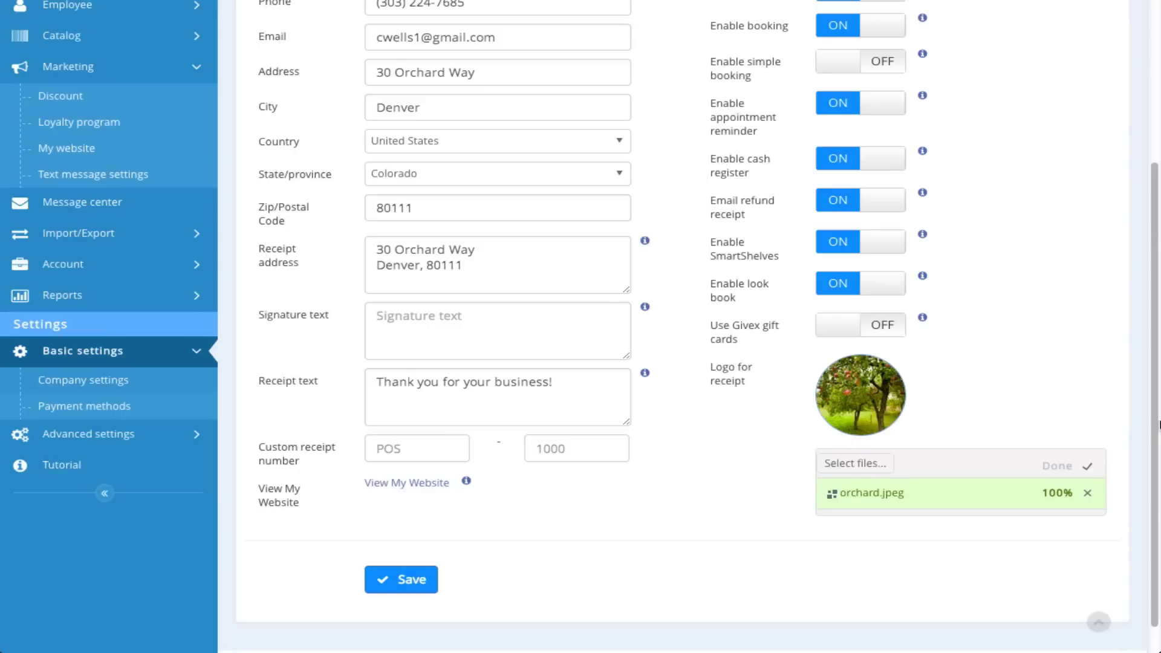
drag(1156, 424, 1156, 266)
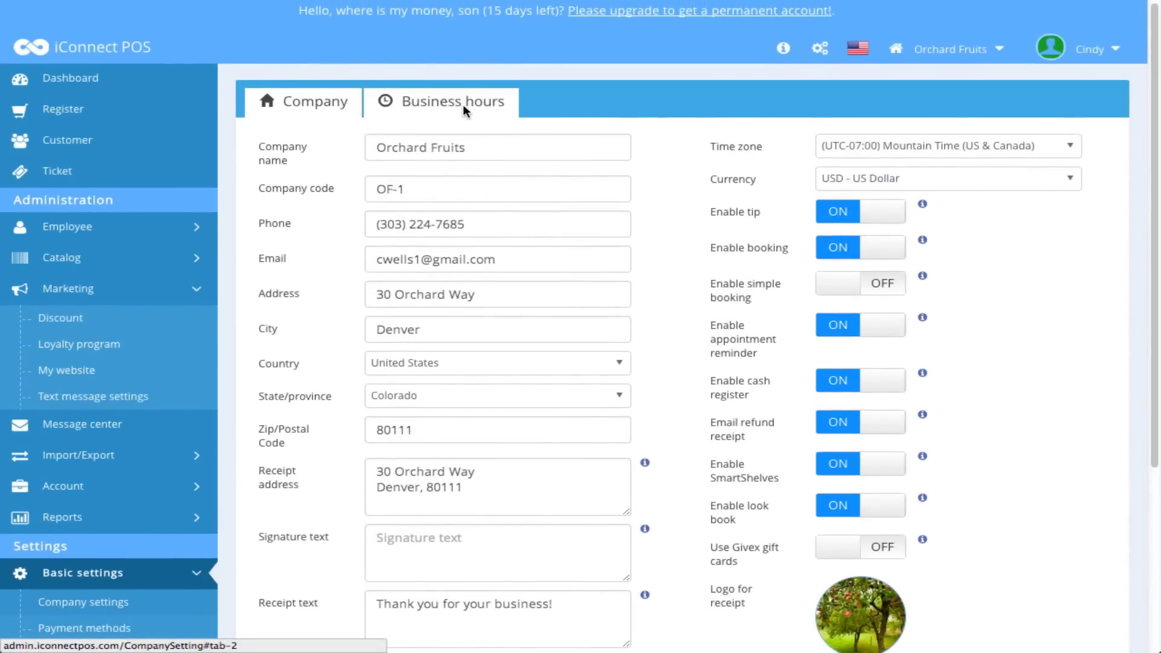
- On the Business hours tab, give Saturday a 9:00 AM opening and 5:00 PM closing time
click(464, 104)
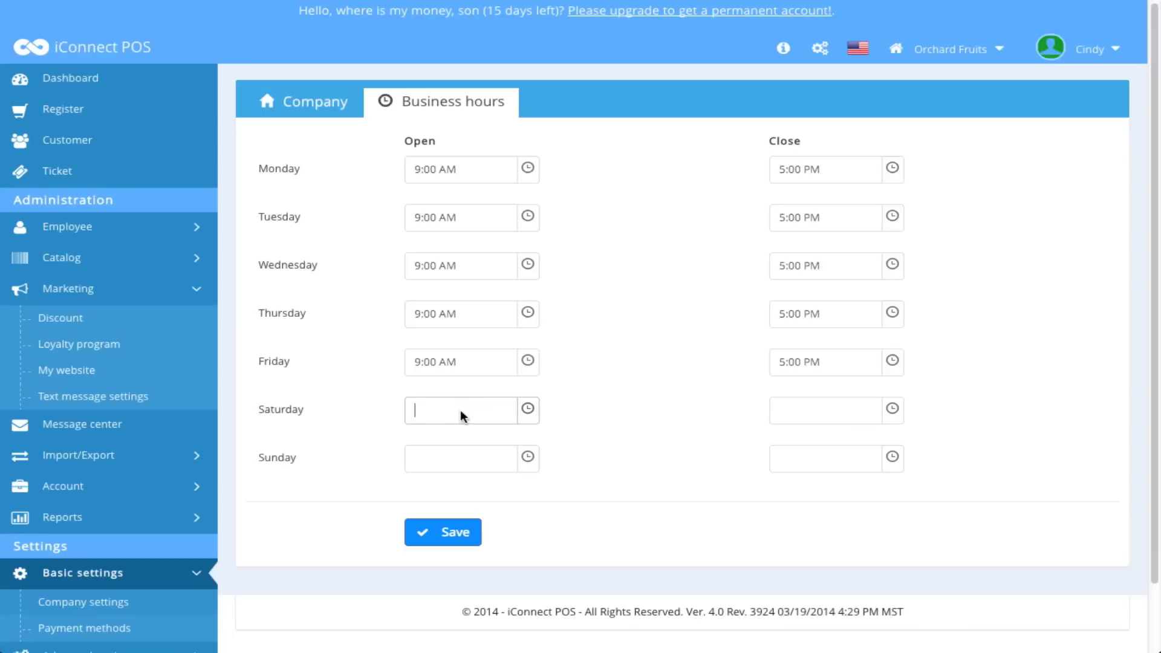
click(527, 408)
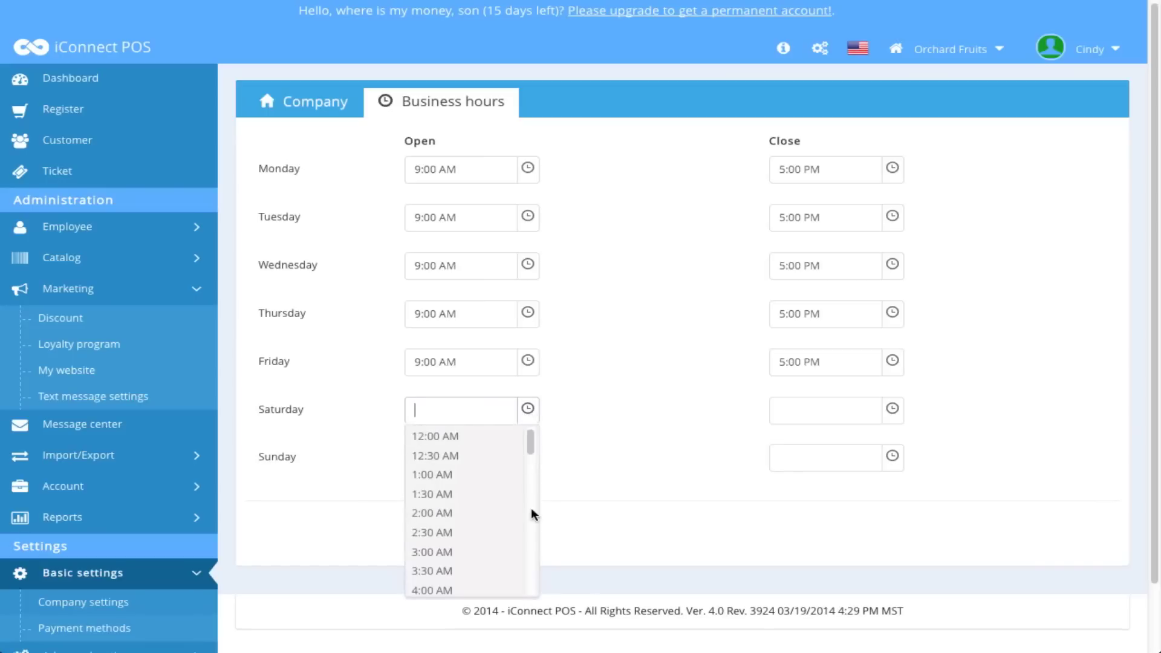
drag(530, 444, 532, 491)
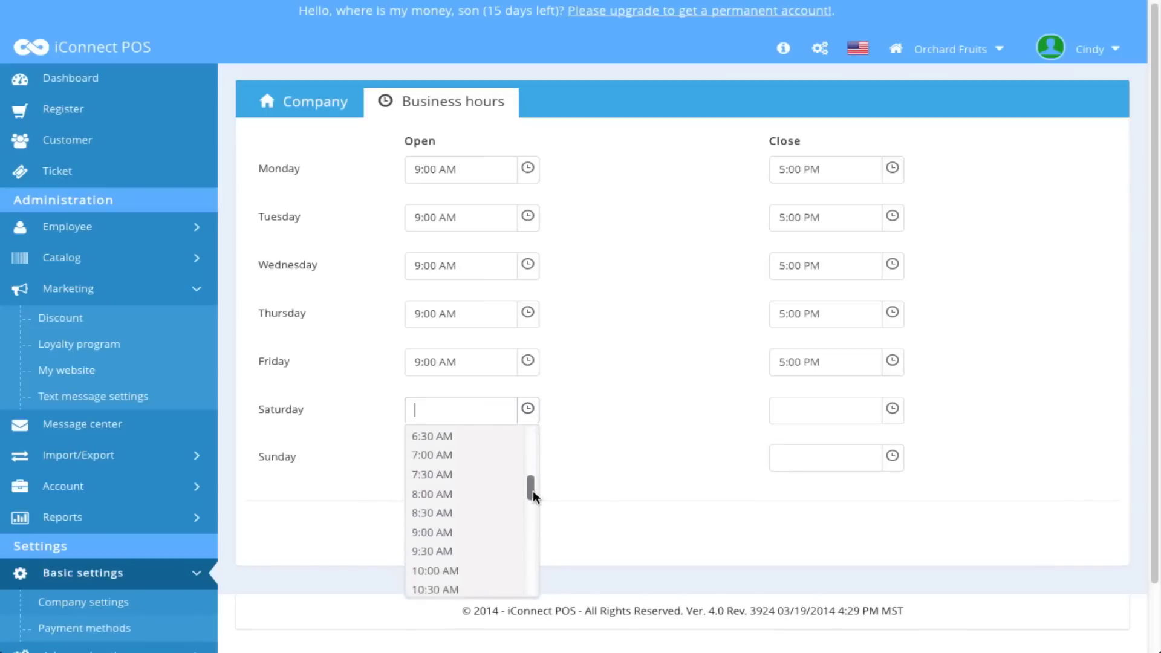
click(462, 532)
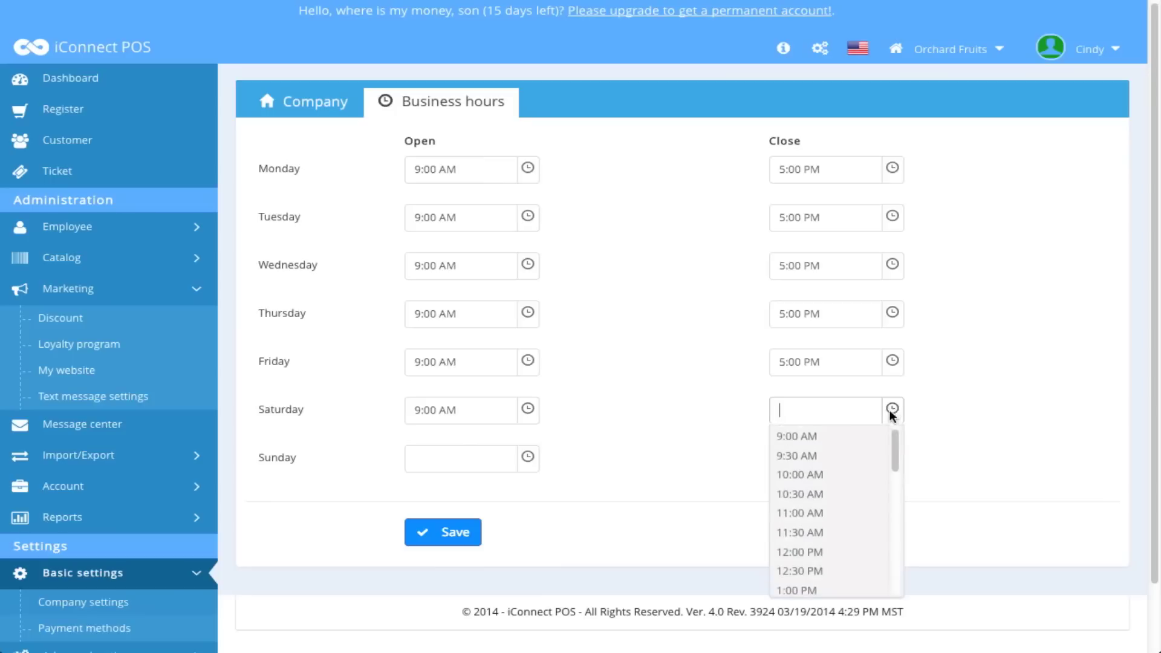
drag(899, 466, 905, 521)
click(805, 523)
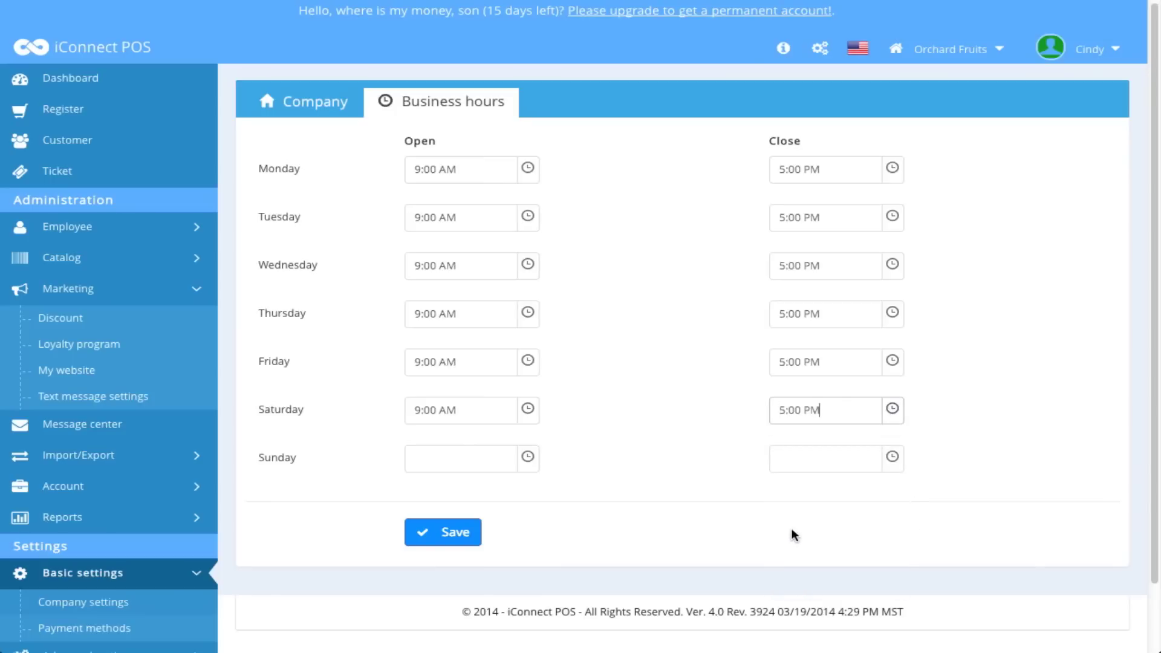
- Save the business hours and go back to the Company settings
click(464, 535)
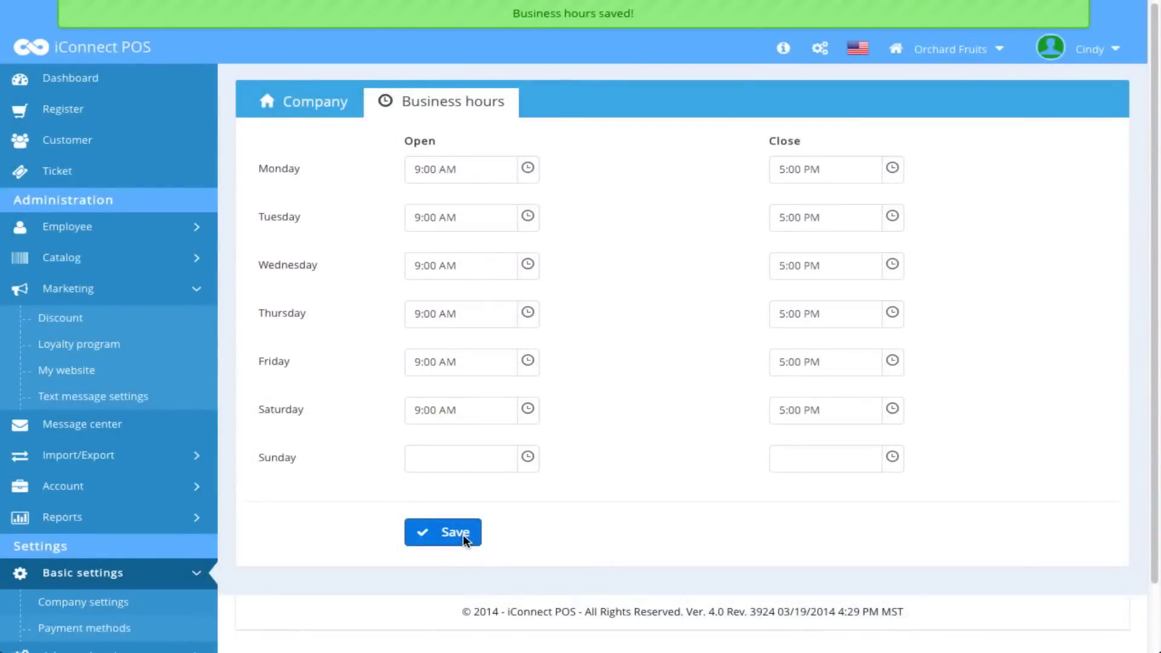
click(310, 100)
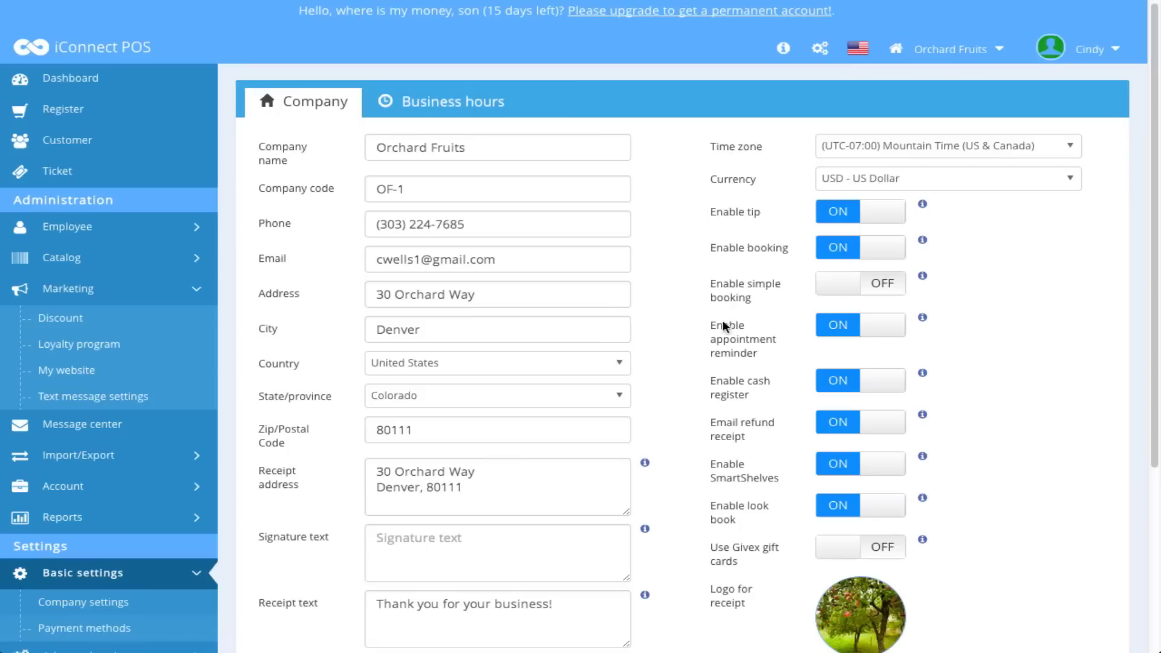